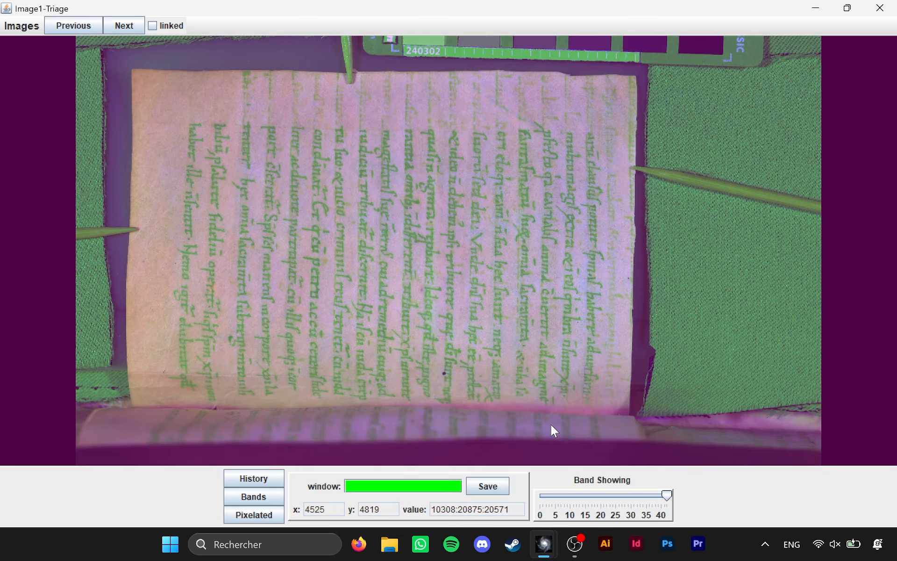
Show band 0 of the stack, draw a window about 2471 by 1771 pixels over the page's upper-left text, and highlight its coordinates
{"action": "left_click_drag", "start_coordinate": [669, 499], "coordinate": [541, 500]}
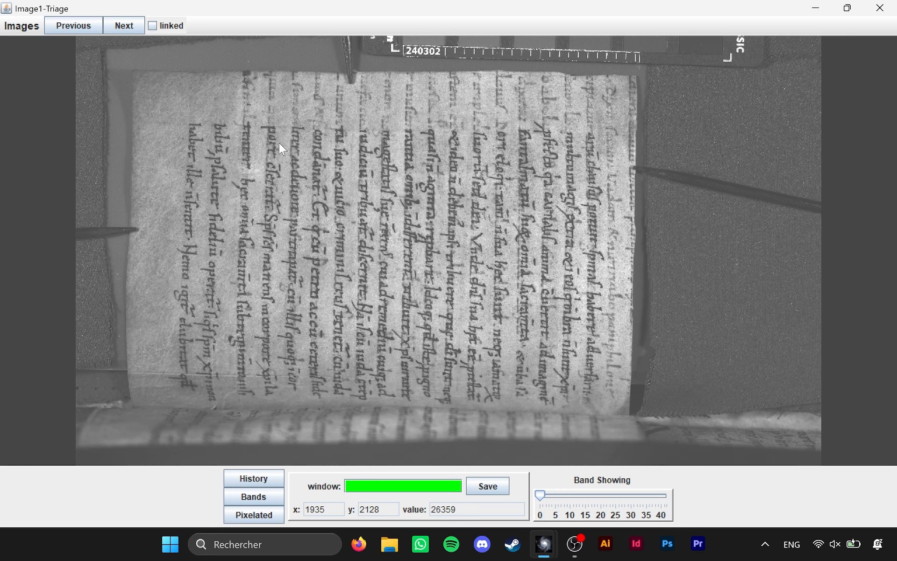
{"action": "left_click_drag", "start_coordinate": [174, 90], "coordinate": [435, 281]}
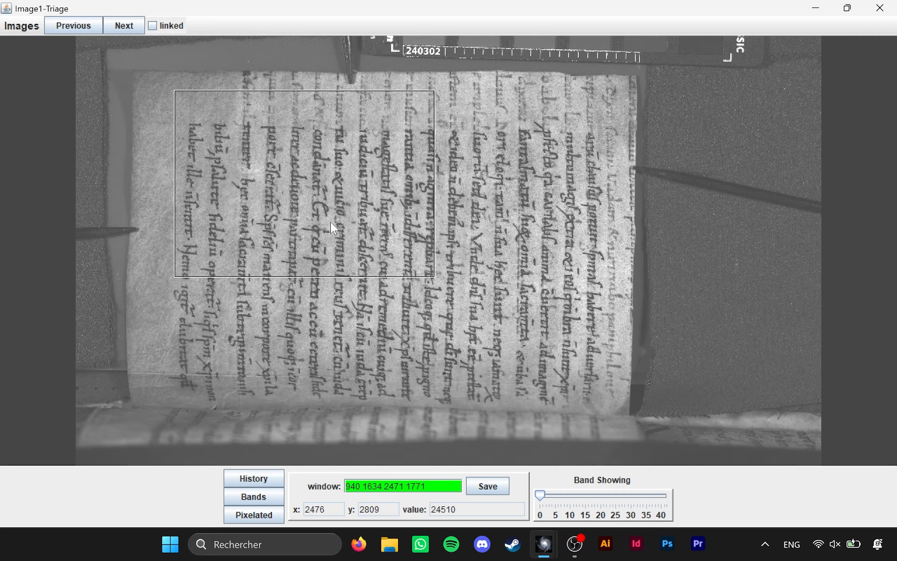
{"action": "left_click_drag", "start_coordinate": [436, 486], "coordinate": [341, 479]}
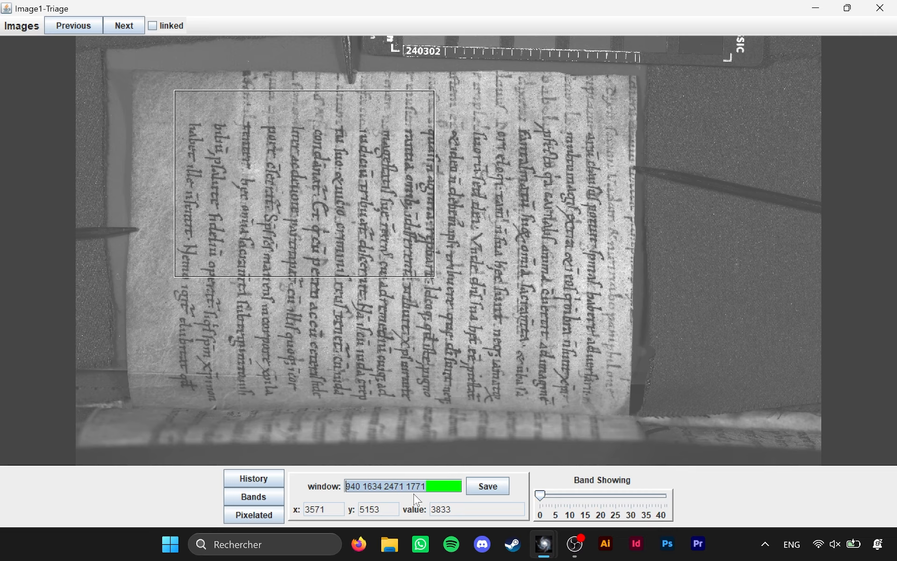
{"action": "left_click", "coordinate": [381, 488]}
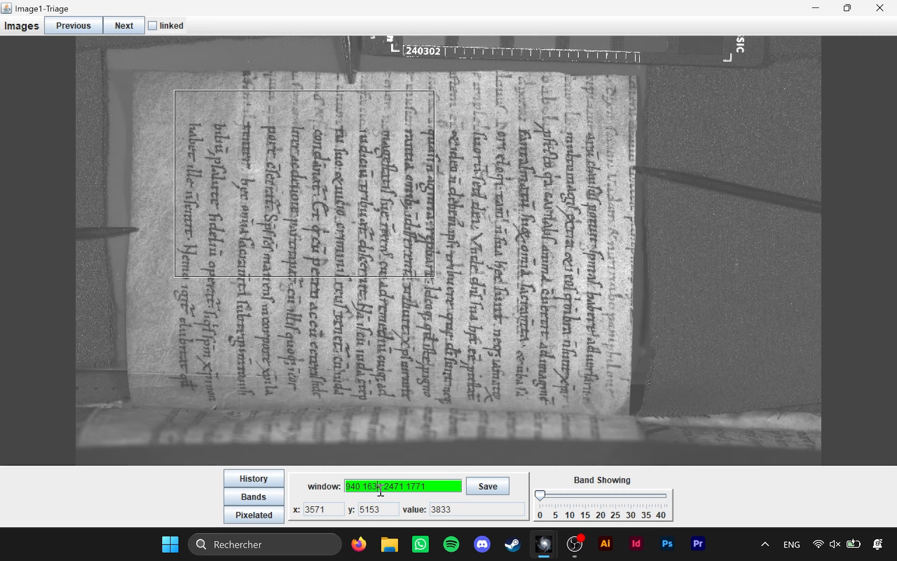
{"action": "left_click_drag", "start_coordinate": [383, 487], "coordinate": [344, 487]}
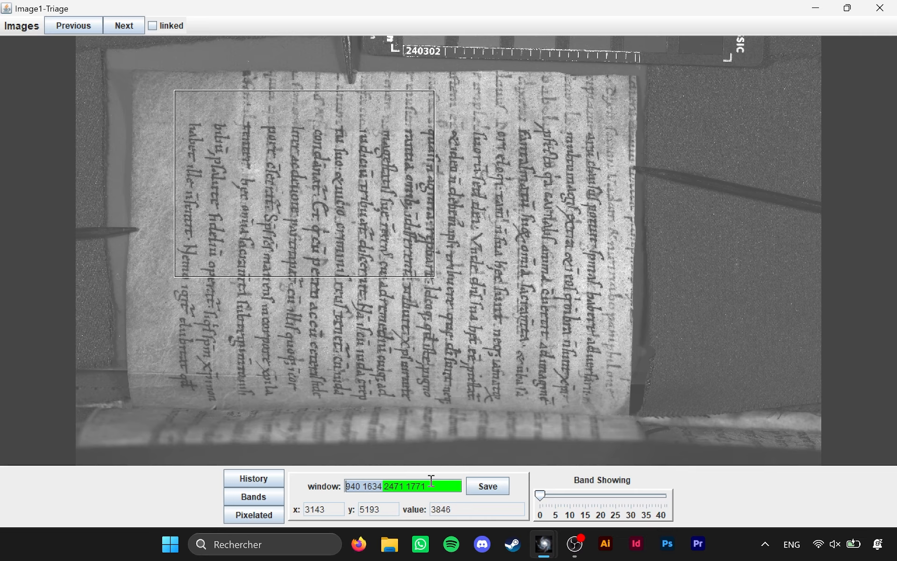
{"action": "left_click", "coordinate": [399, 486]}
{"action": "left_click_drag", "start_coordinate": [399, 486], "coordinate": [385, 486]}
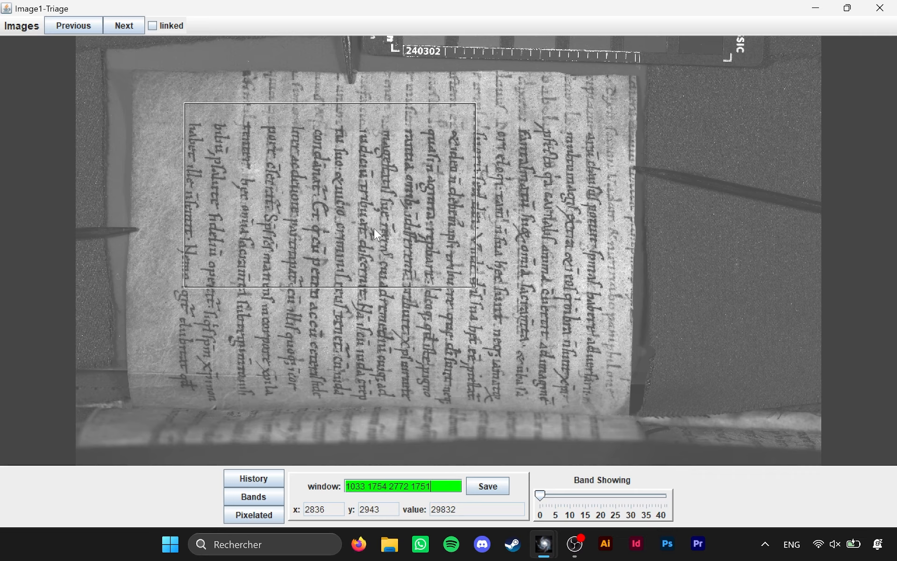
Reposition the window of about 2772 by 1751 pixels over different parts of the manuscript text
{"action": "left_click_drag", "start_coordinate": [371, 223], "coordinate": [405, 249]}
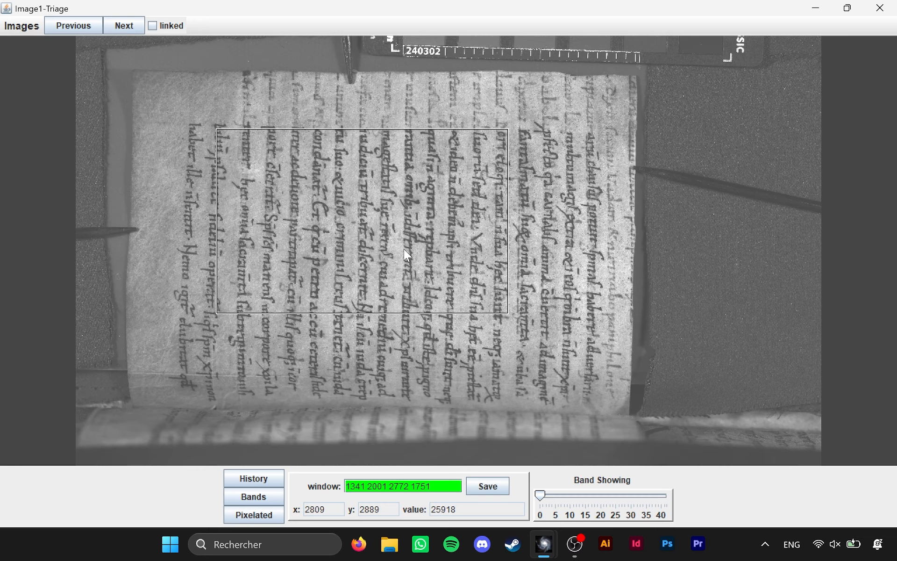
{"action": "left_click_drag", "start_coordinate": [404, 250], "coordinate": [417, 247]}
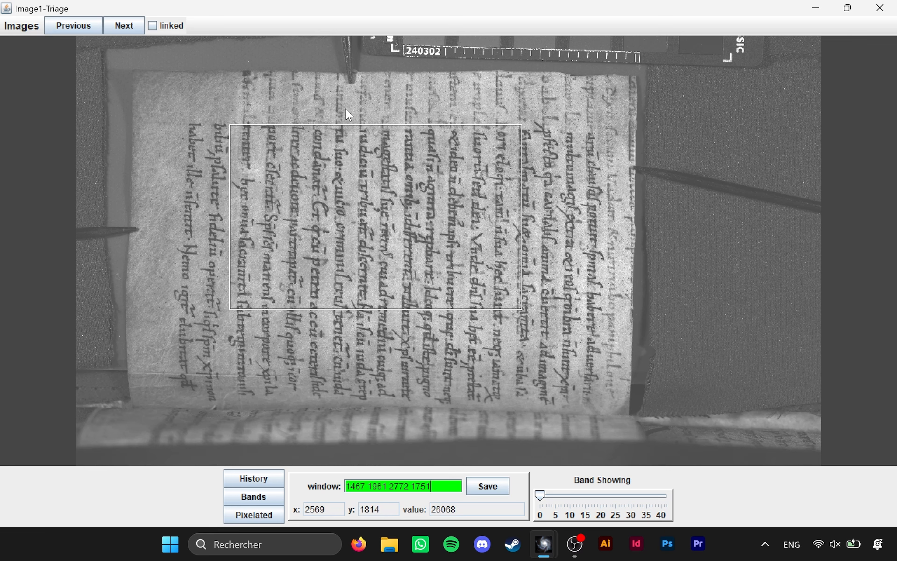
{"action": "left_click_drag", "start_coordinate": [416, 206], "coordinate": [374, 172]}
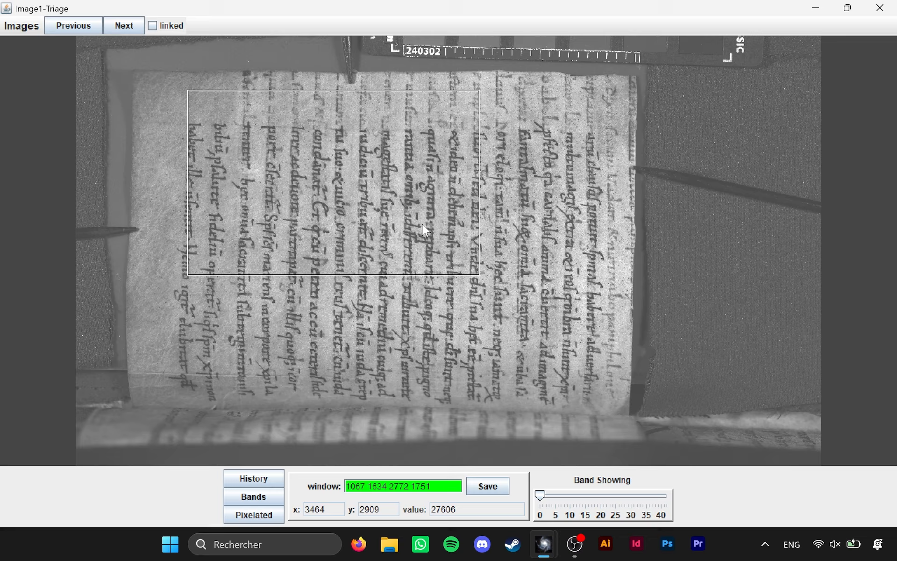
Draw a smaller window about 1590 by 1136 pixels and move it over the page's upper-left text, at about 973, 1554
{"action": "left_click_drag", "start_coordinate": [222, 108], "coordinate": [450, 294]}
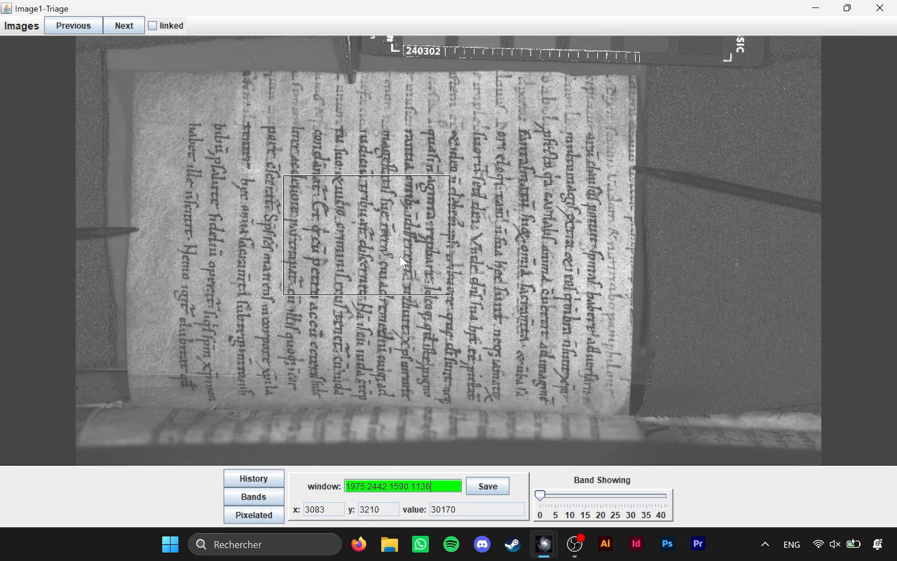
{"action": "left_click_drag", "start_coordinate": [400, 257], "coordinate": [263, 164]}
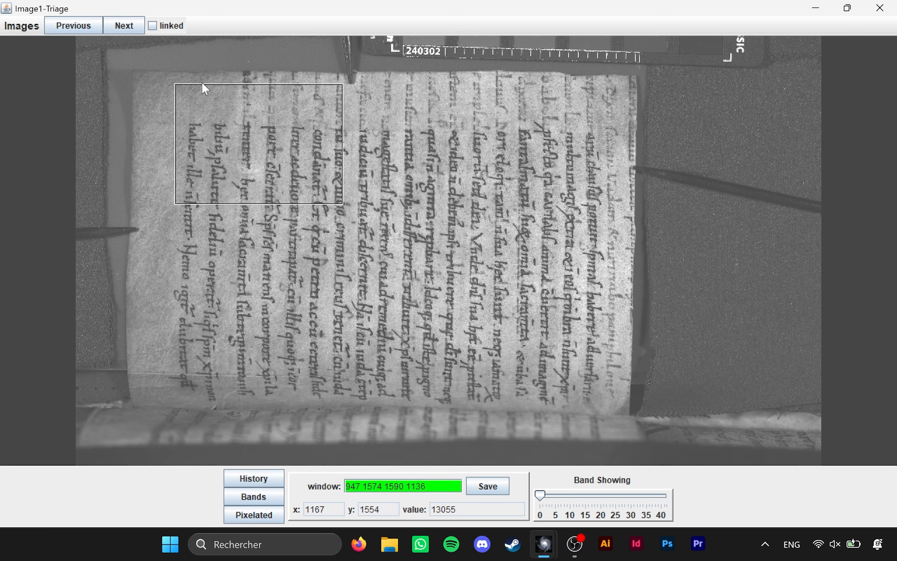
{"action": "left_click_drag", "start_coordinate": [290, 155], "coordinate": [292, 154]}
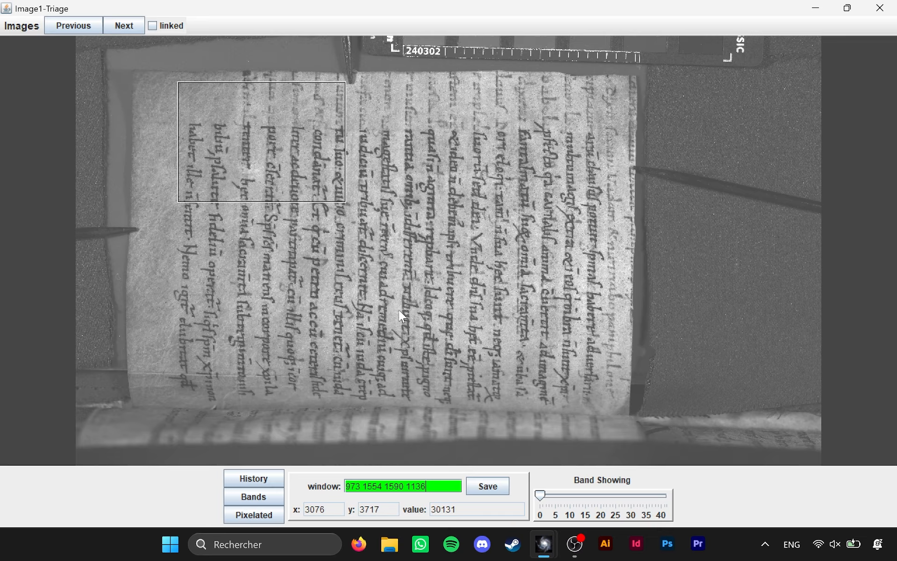
Save the window over the text and parchment under the name 91bv_text_parchment
{"action": "left_click", "coordinate": [487, 495]}
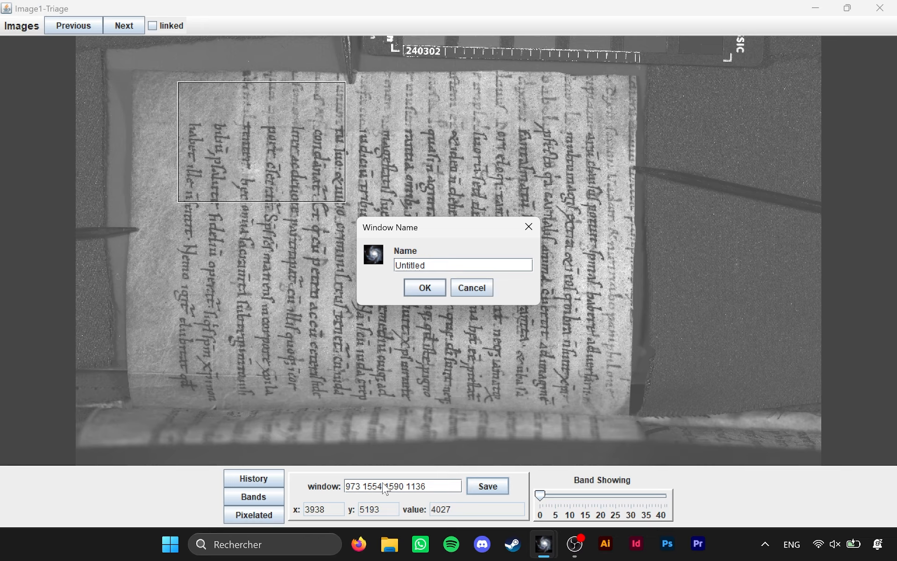
{"action": "left_click", "coordinate": [442, 266]}
{"action": "double_click", "coordinate": [435, 267]}
{"action": "type", "text": "91"}
{"action": "type", "text": "bv_text_pac"}
{"action": "key", "text": "BackSpace"}
{"action": "type", "text": "rchment"}
{"action": "key", "text": "Return"}
Check the parameters of the saved window 91bv_text_parchment in the main Hoku window, and return to the Image1-Triage viewer
{"action": "key", "text": "alt+Tab"}
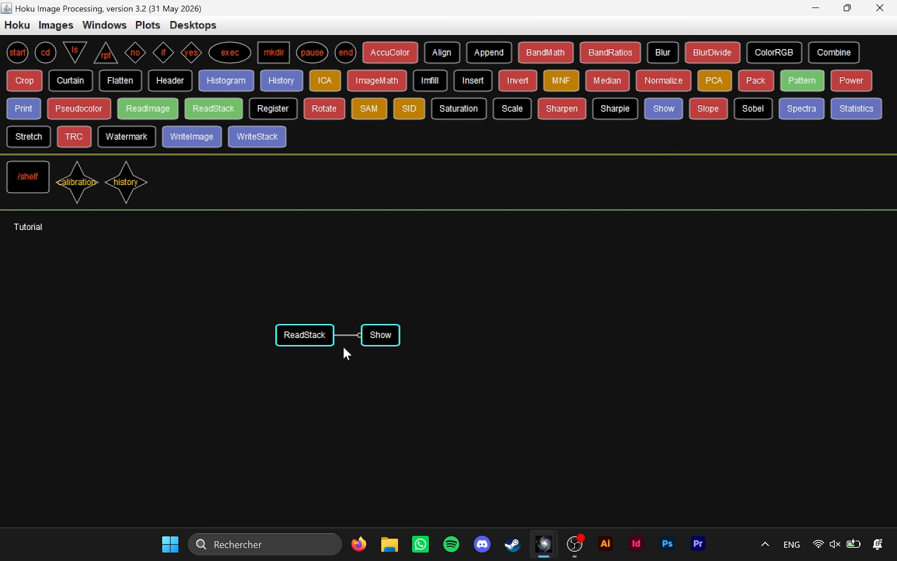
{"action": "left_click", "coordinate": [121, 29]}
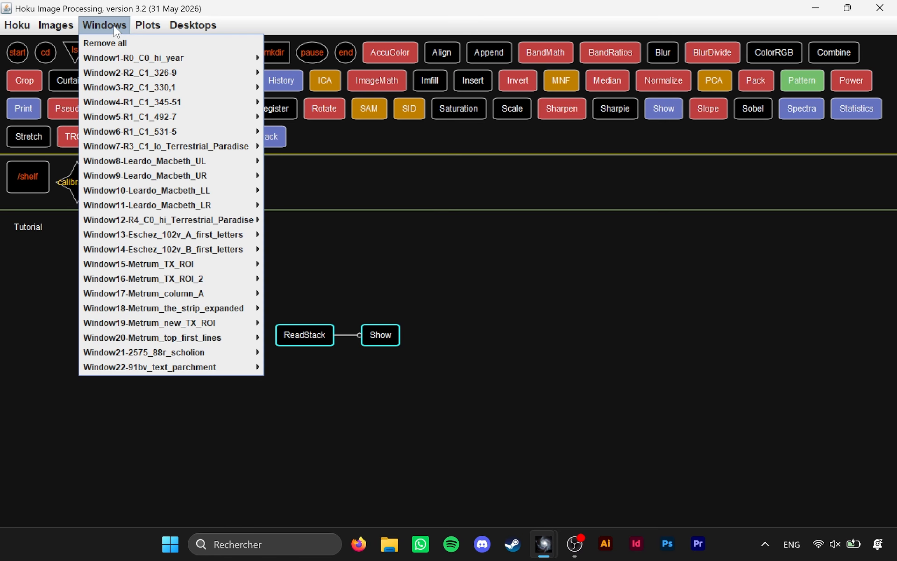
{"action": "mouse_move", "coordinate": [211, 371]}
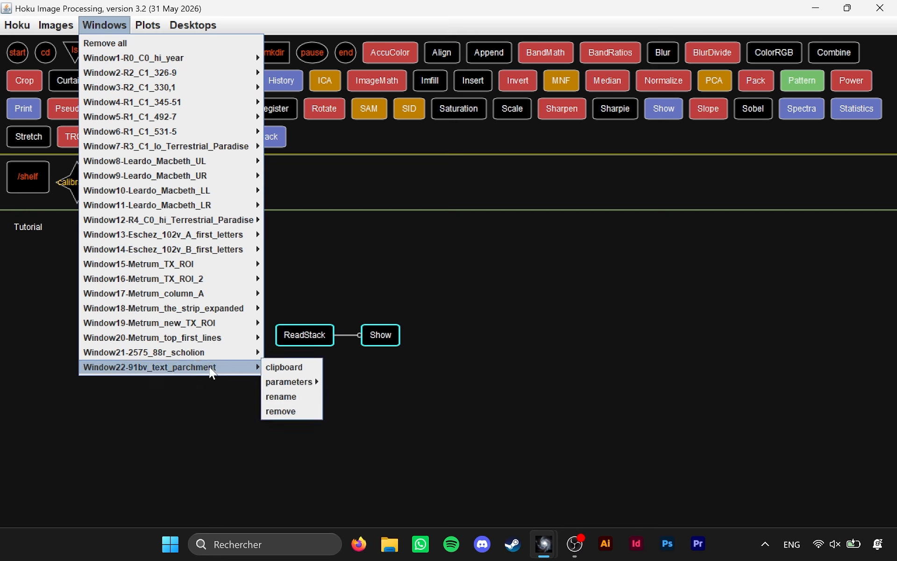
{"action": "mouse_move", "coordinate": [289, 383]}
{"action": "left_click", "coordinate": [462, 405]}
{"action": "key", "text": "alt+Tab"}
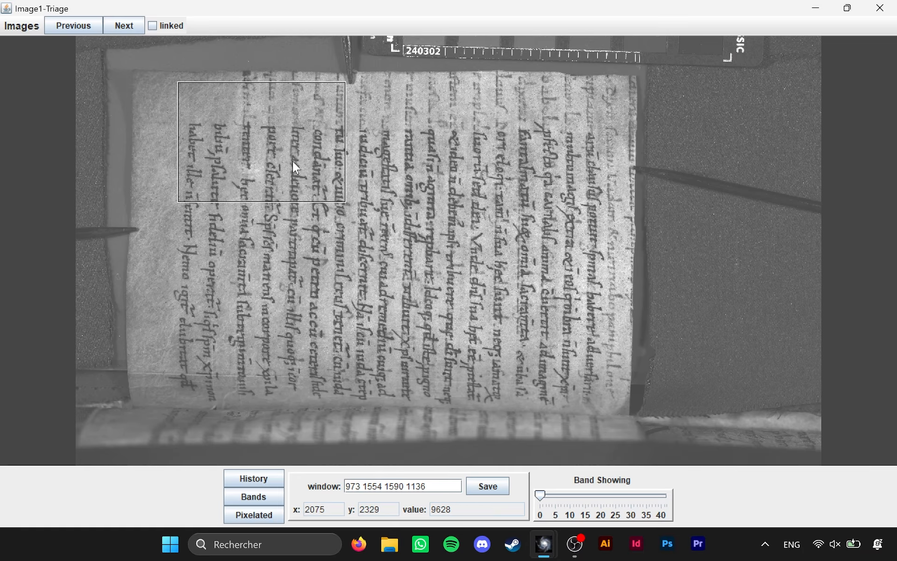
Try the window over other text areas, clear it, and draw trial windows at the page's upper-left corner and centre
{"action": "left_click_drag", "start_coordinate": [384, 206], "coordinate": [528, 188]}
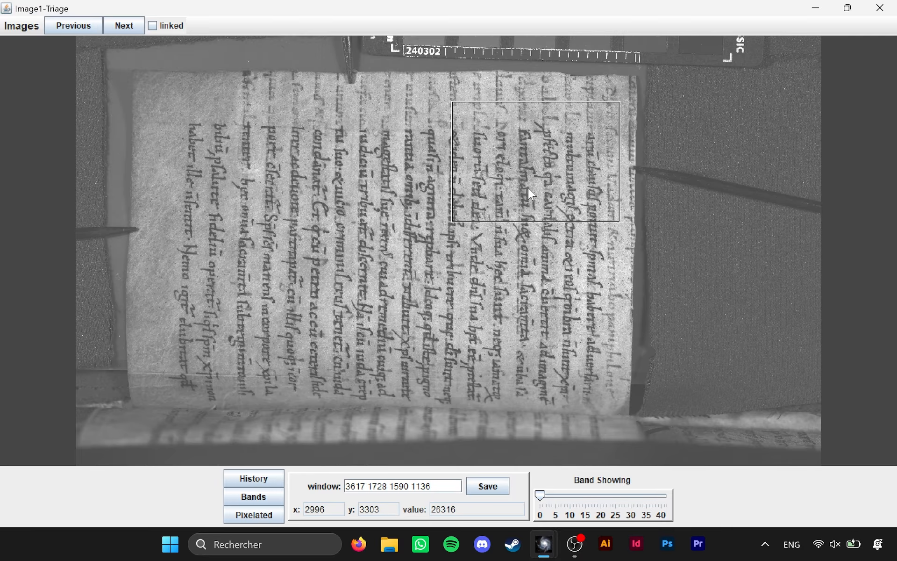
{"action": "left_click_drag", "start_coordinate": [462, 211], "coordinate": [237, 320]}
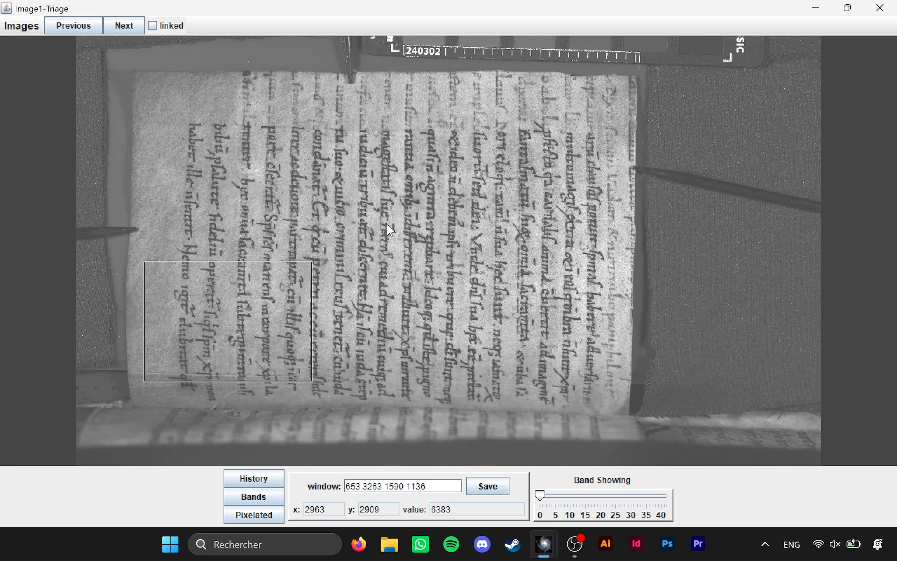
{"action": "left_click", "coordinate": [325, 95]}
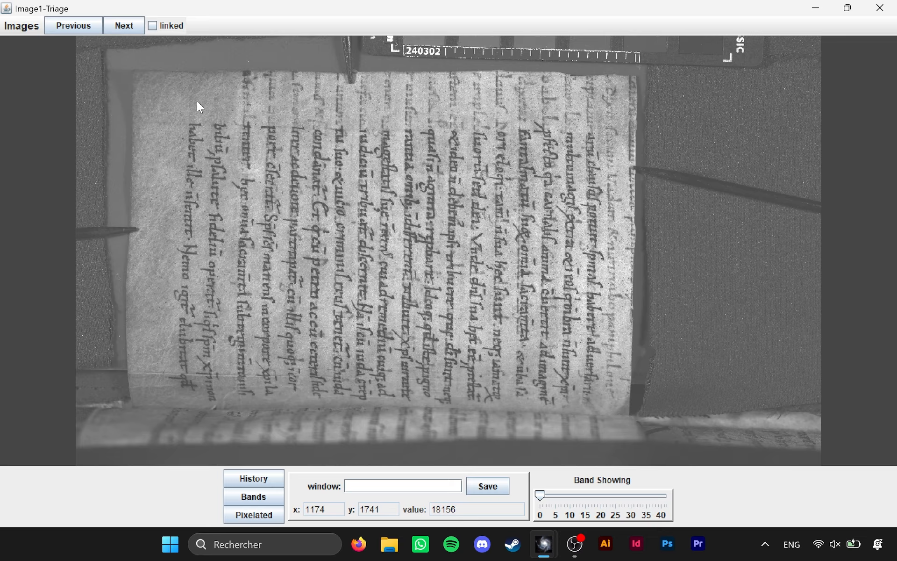
{"action": "left_click_drag", "start_coordinate": [141, 80], "coordinate": [308, 187]}
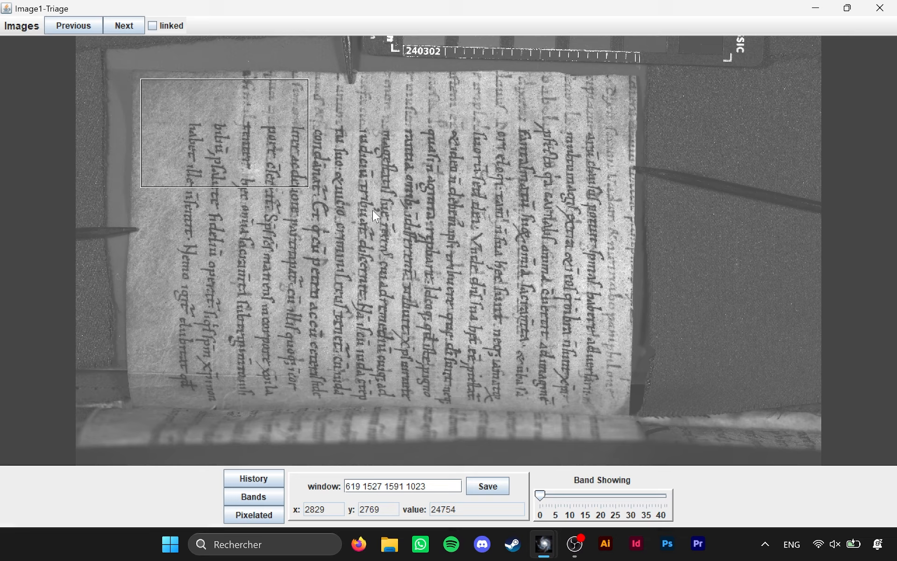
{"action": "left_click_drag", "start_coordinate": [291, 178], "coordinate": [535, 326]}
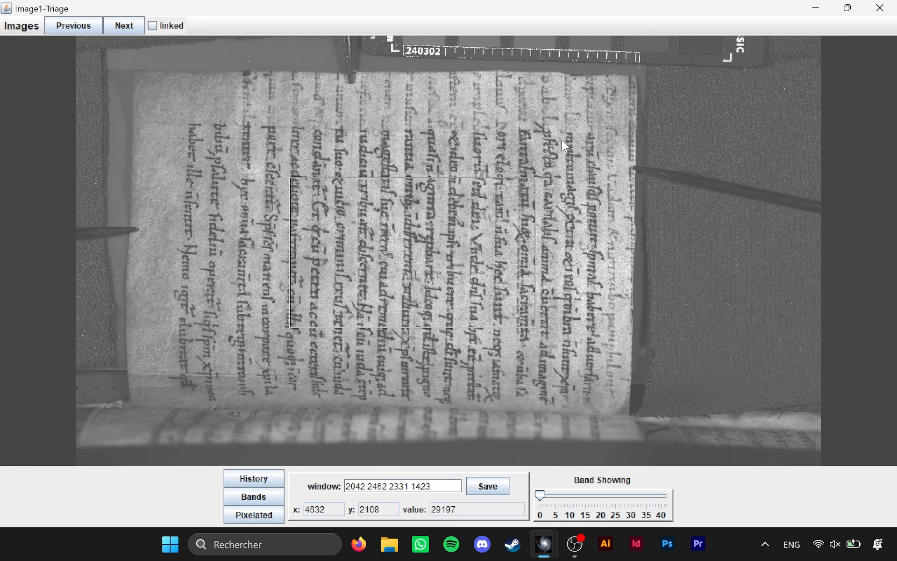
Draw a window about 311 by 254 pixels inside the white reference square beside the colour checker
{"action": "scroll", "coordinate": [556, 137], "scroll_direction": "up", "scroll_amount": 4}
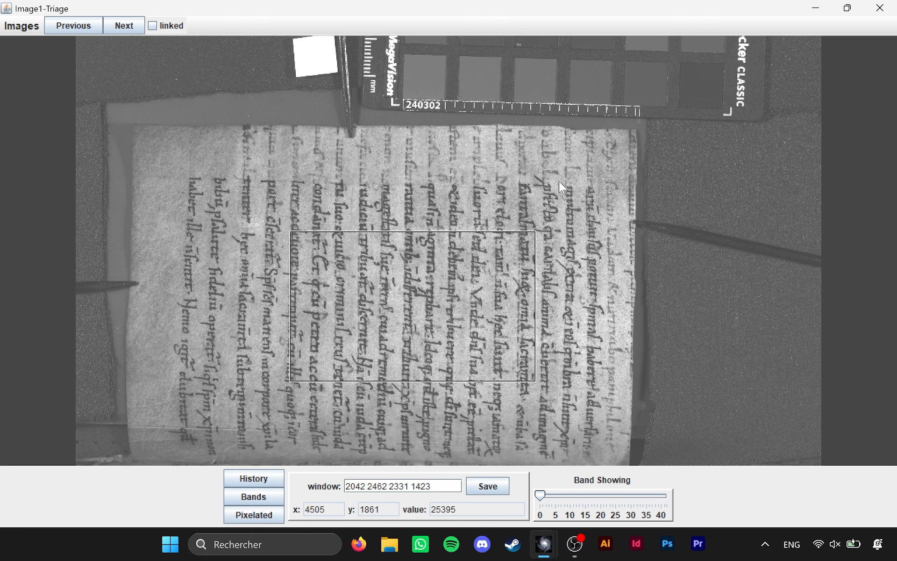
{"action": "scroll", "coordinate": [338, 178], "scroll_direction": "up", "scroll_amount": 4}
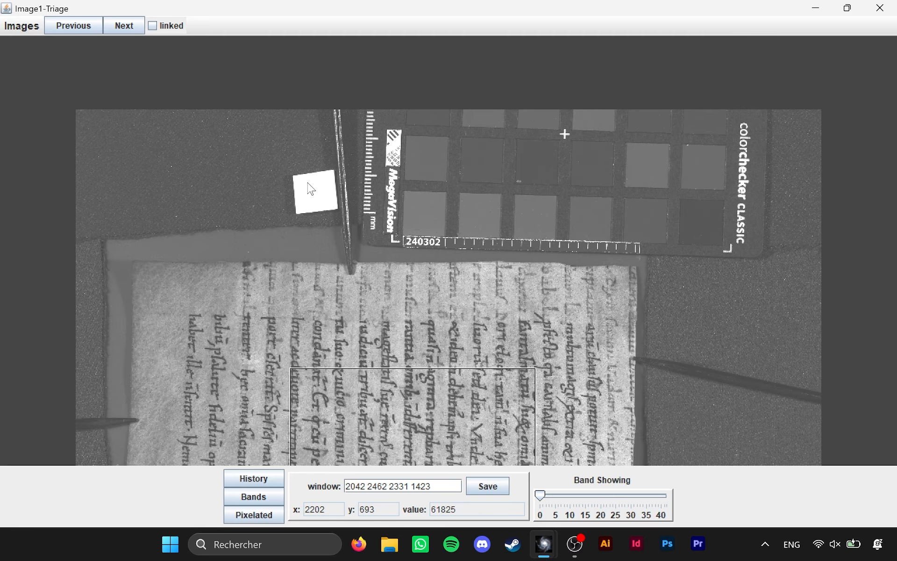
{"action": "scroll", "coordinate": [307, 189], "scroll_direction": "up", "scroll_amount": 2}
{"action": "scroll", "coordinate": [306, 189], "scroll_direction": "up", "scroll_amount": 2}
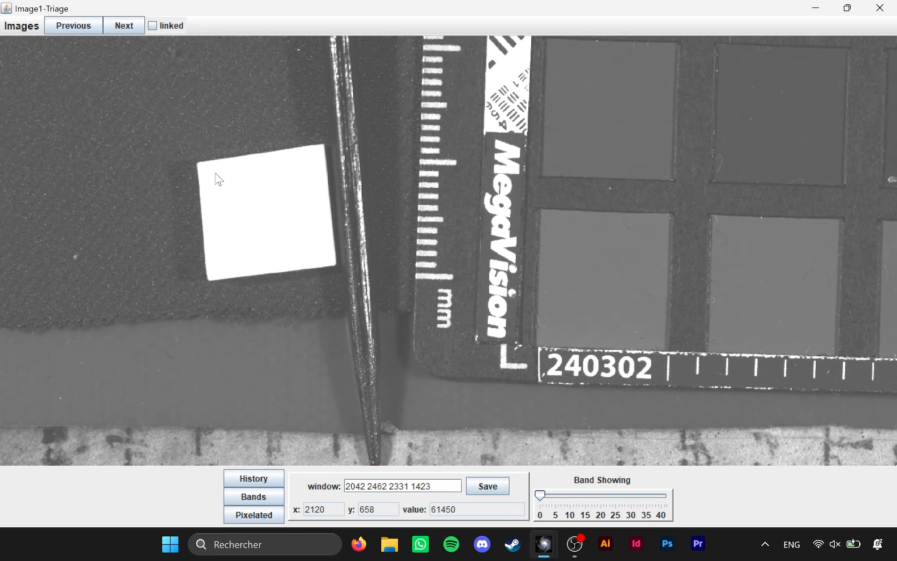
{"action": "left_click_drag", "start_coordinate": [221, 174], "coordinate": [320, 256]}
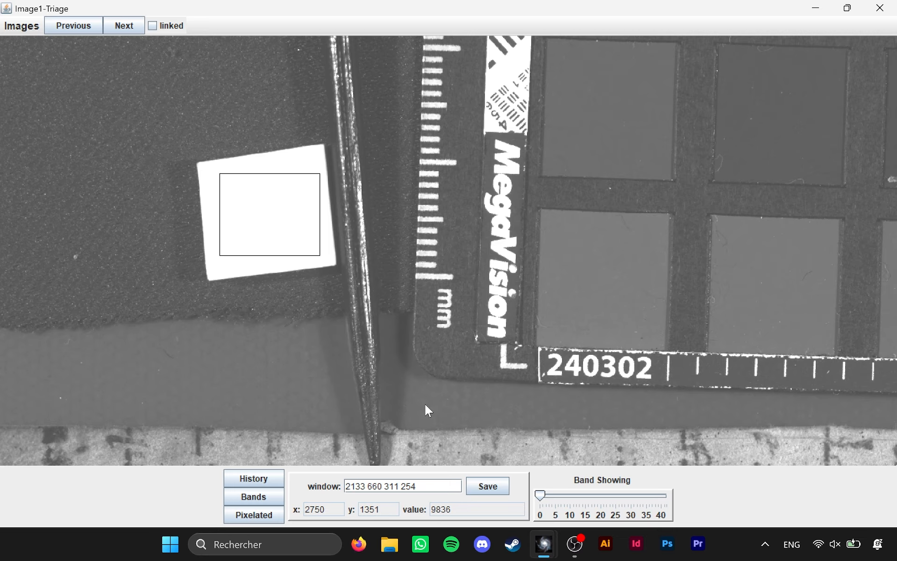
Save the window on the white reference square as 91bv_spectralon
{"action": "left_click", "coordinate": [488, 487]}
{"action": "double_click", "coordinate": [513, 267]}
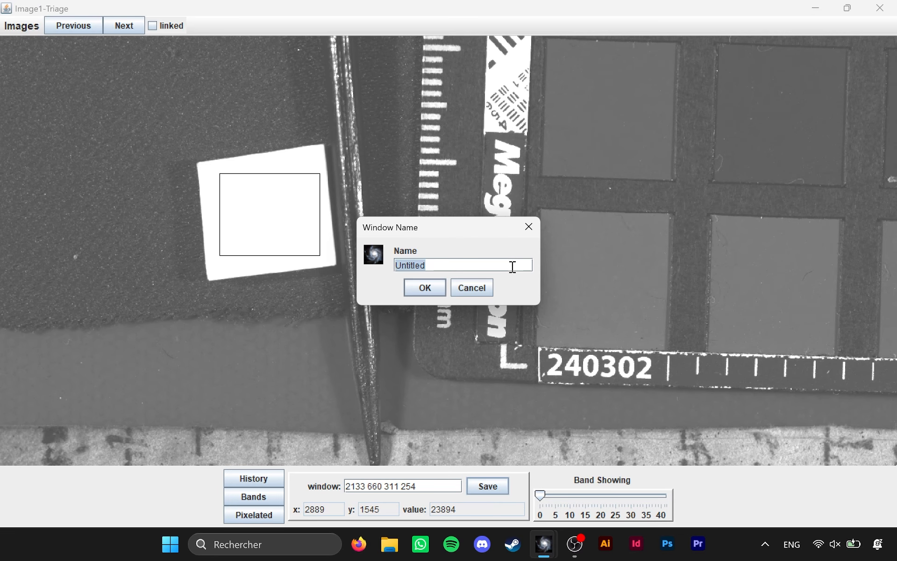
{"action": "type", "text": "91bv_spectralon"}
{"action": "key", "text": "Return"}
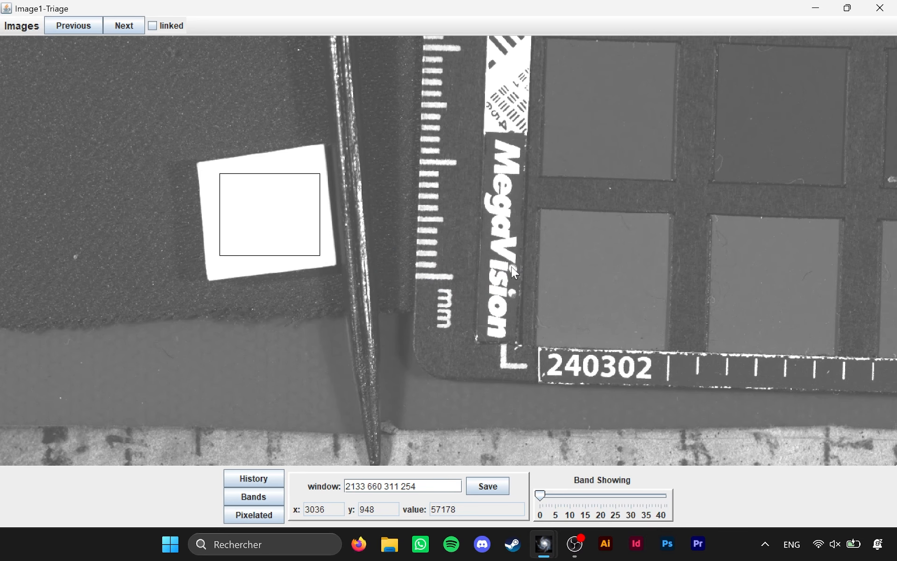
Draw a tall window about 410 by 1422 pixels on the blank parchment margin at the page's upper-left corner
{"action": "scroll", "coordinate": [511, 290], "scroll_direction": "down", "scroll_amount": 5}
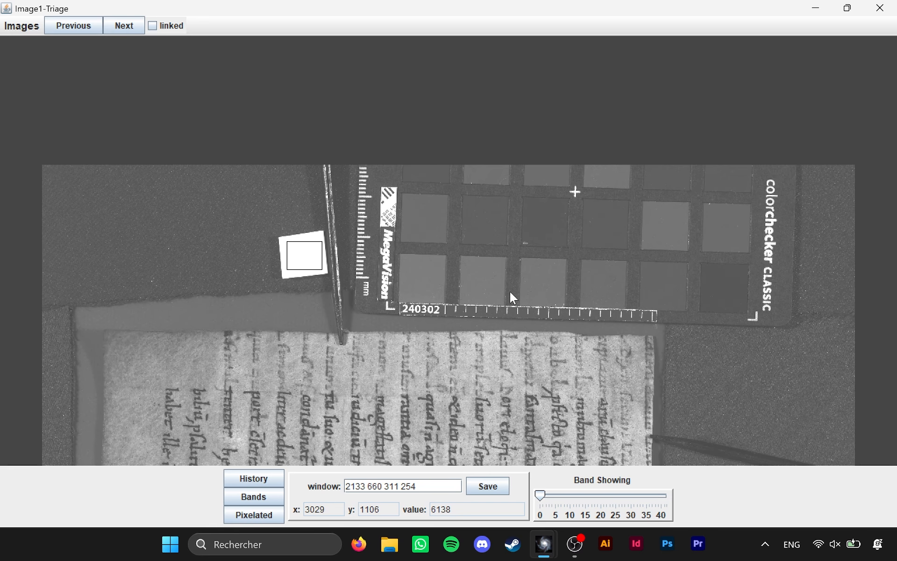
{"action": "left_click_drag", "start_coordinate": [477, 312], "coordinate": [481, 200]}
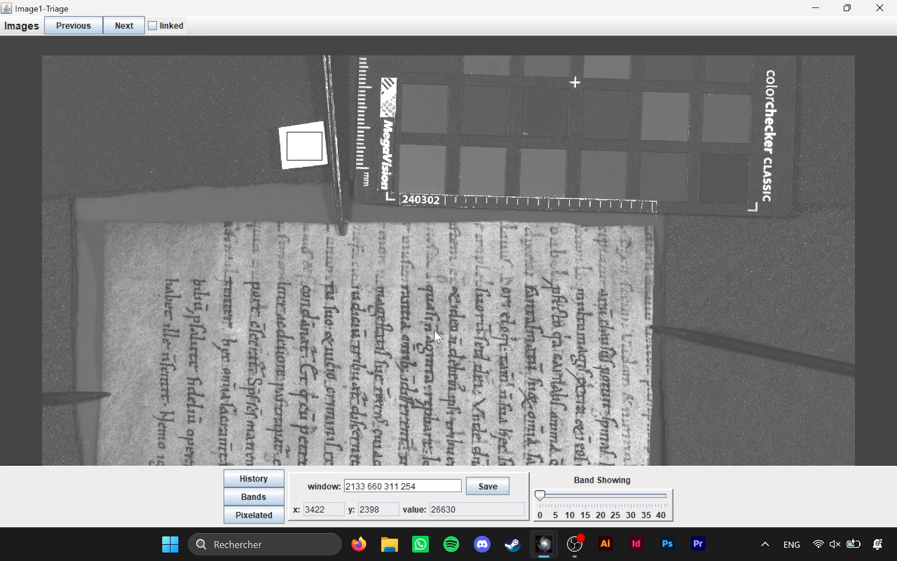
{"action": "left_click_drag", "start_coordinate": [434, 330], "coordinate": [406, 232]}
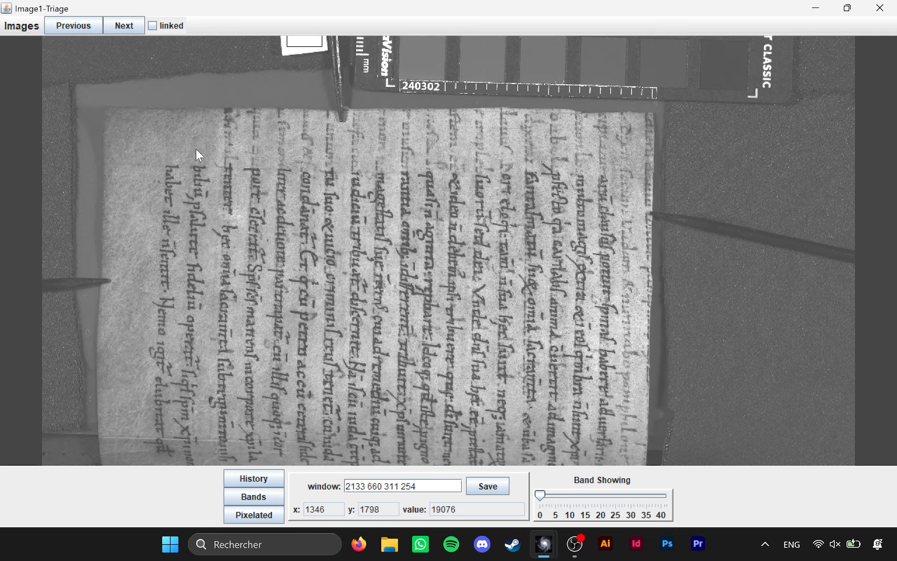
{"action": "scroll", "coordinate": [196, 150], "scroll_direction": "up", "scroll_amount": 2}
{"action": "left_click_drag", "start_coordinate": [195, 150], "coordinate": [411, 150]}
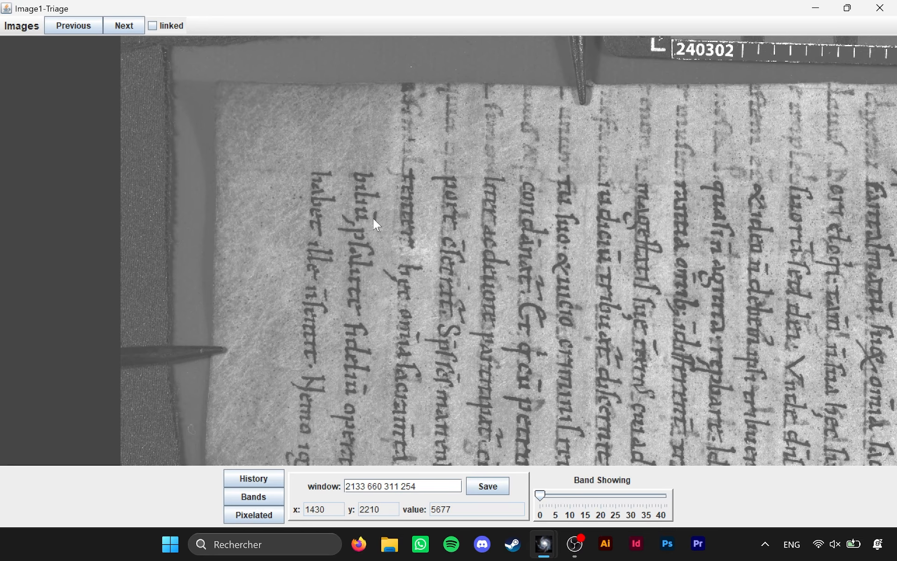
{"action": "left_click_drag", "start_coordinate": [293, 337], "coordinate": [310, 350]}
{"action": "left_click_drag", "start_coordinate": [244, 74], "coordinate": [317, 325]}
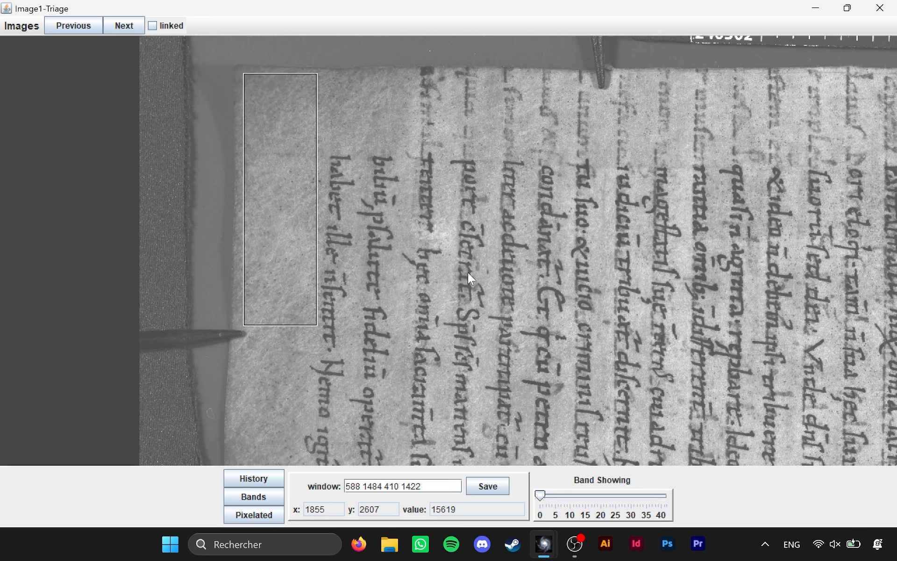
Save the window on the blank parchment margin under the name 91bv_noise
{"action": "left_click", "coordinate": [487, 486]}
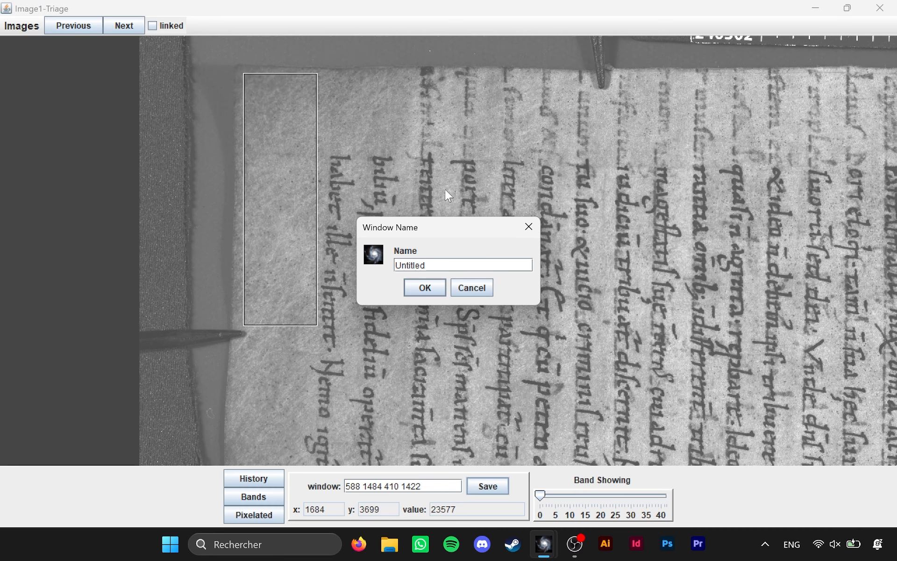
{"action": "type", "text": "91bv_noise"}
{"action": "key", "text": "BackSpace"}
{"action": "key", "text": "BackSpace"}
{"action": "key", "text": "BackSpace"}
{"action": "key", "text": "BackSpace"}
{"action": "key", "text": "BackSpace"}
{"action": "type", "text": "parc"}
{"action": "key", "text": "BackSpace"}
{"action": "key", "text": "BackSpace"}
{"action": "key", "text": "BackSpace"}
{"action": "key", "text": "BackSpace"}
{"action": "type", "text": "noise"}
{"action": "key", "text": "Return"}
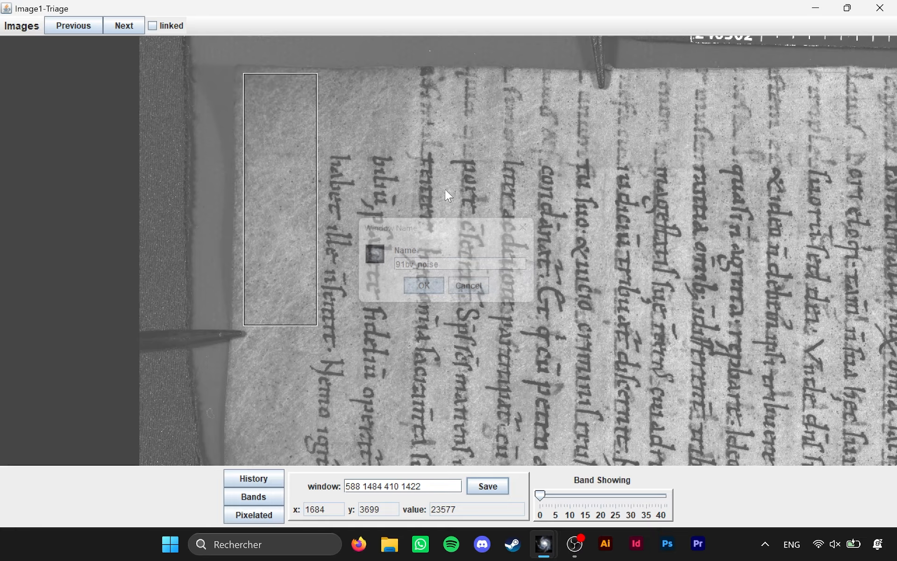
Review the list of saved windows in the main Hoku window, and close the Image1-Triage viewer
{"action": "key", "text": "alt+Tab"}
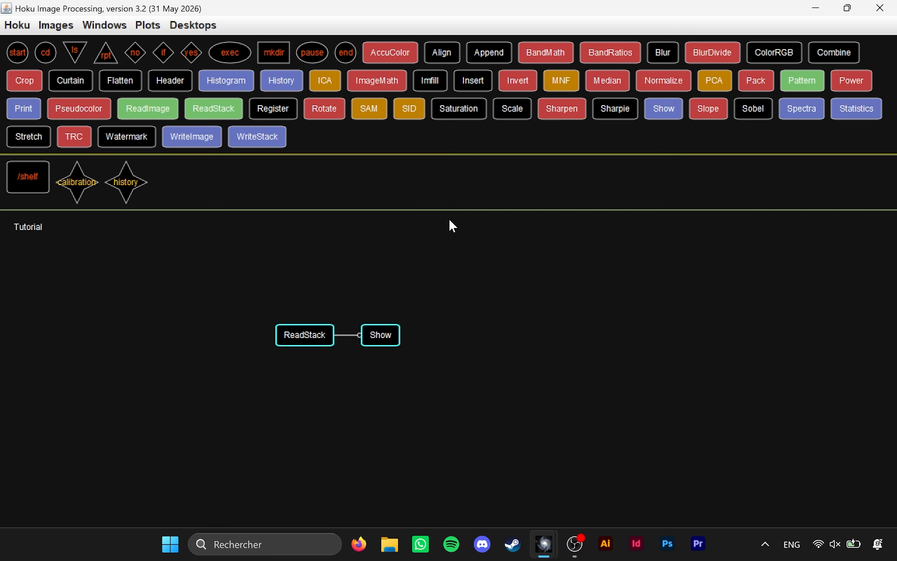
{"action": "left_click", "coordinate": [120, 30]}
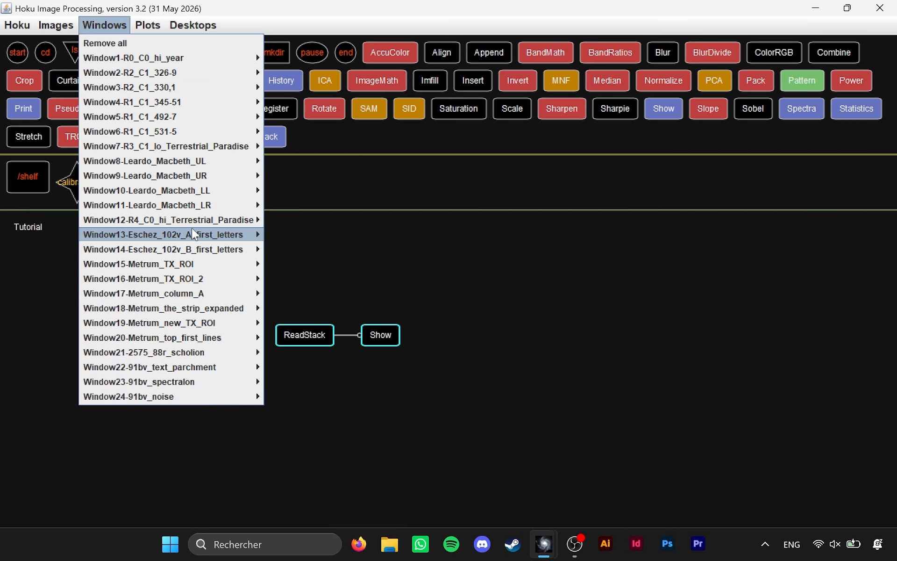
{"action": "mouse_move", "coordinate": [199, 398]}
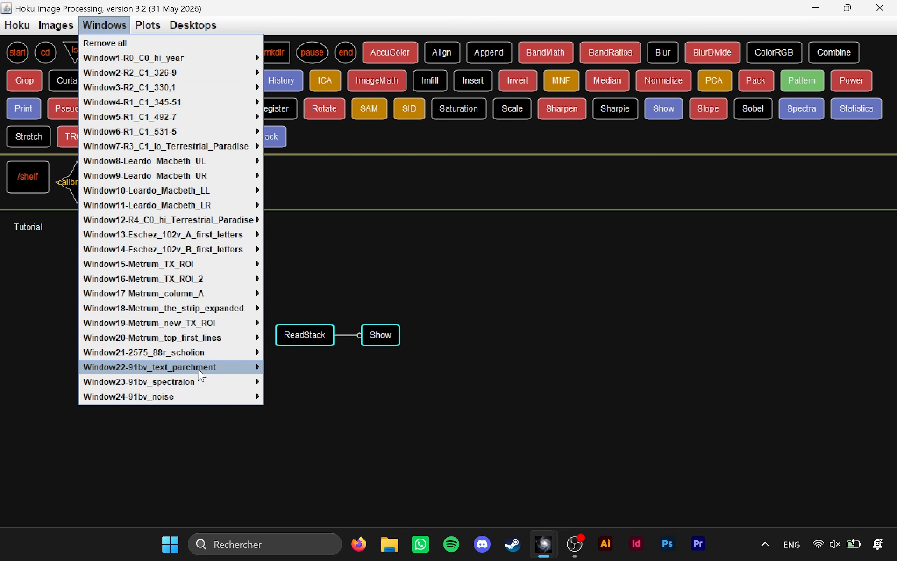
{"action": "mouse_move", "coordinate": [201, 368]}
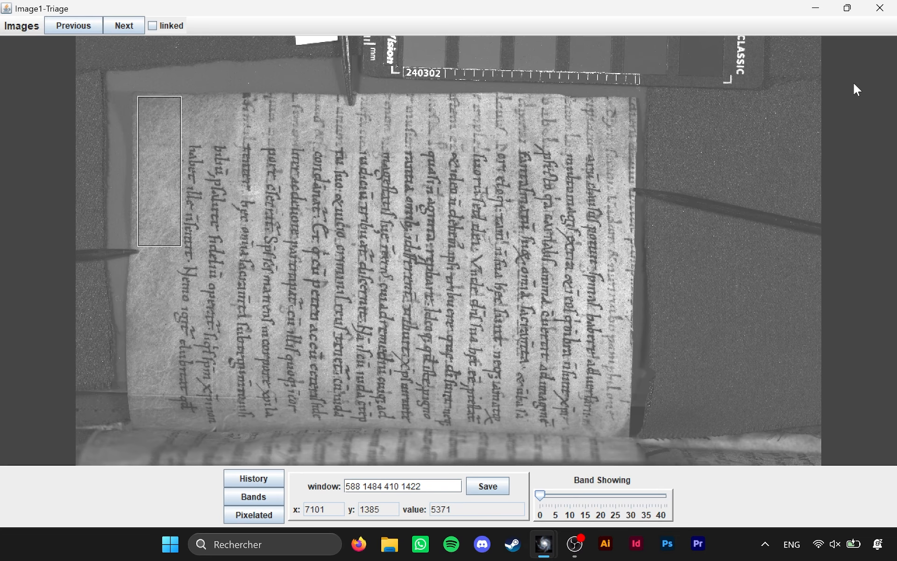
{"action": "left_click", "coordinate": [880, 7]}
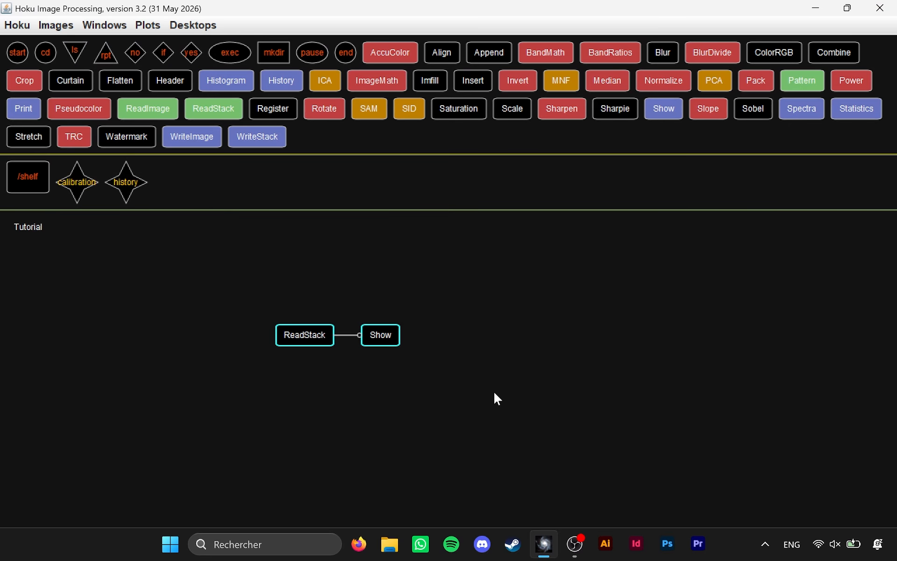